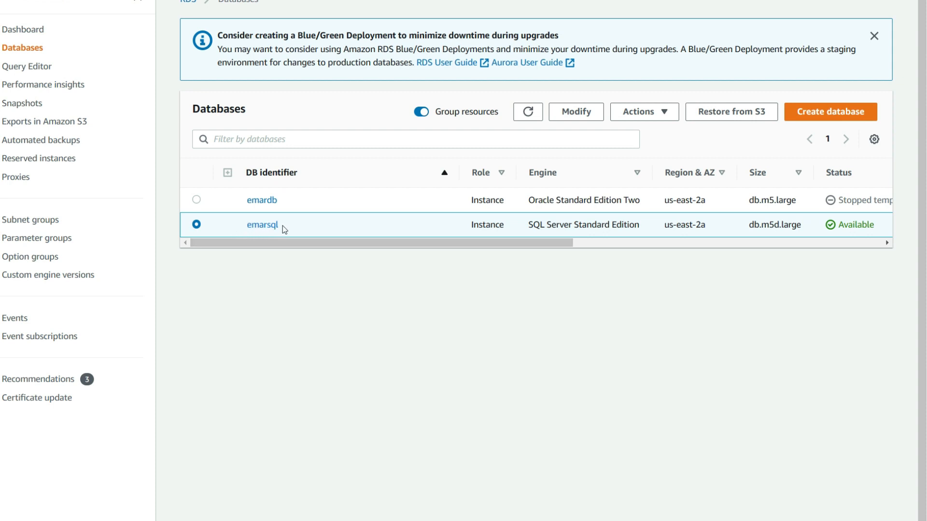
# Open the emarsql database instance for modification and check the available licence models and DB engine versions.
pyautogui.click(196, 225)
pyautogui.click(569, 114)
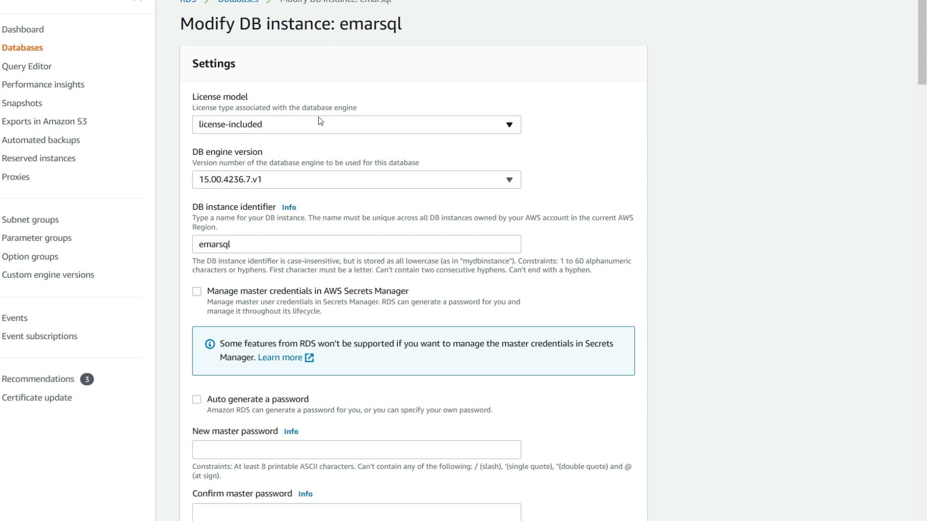
pyautogui.click(296, 124)
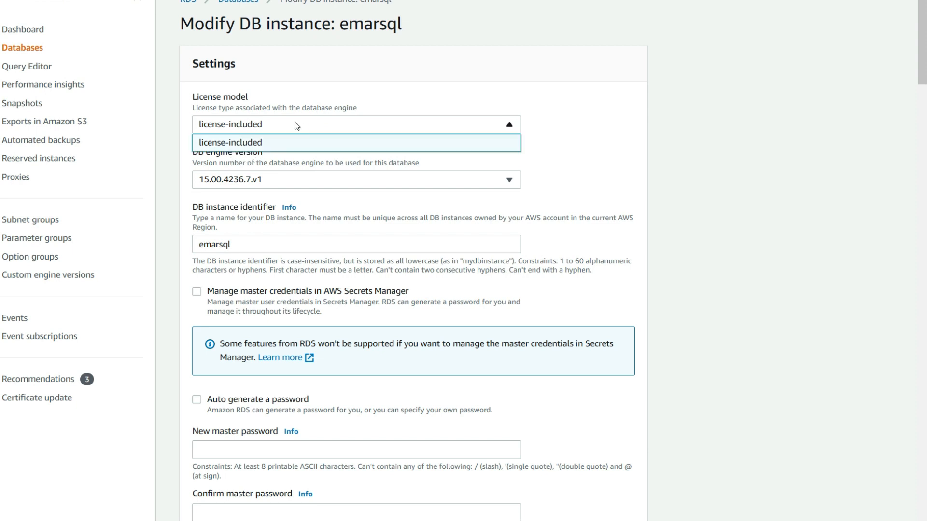
pyautogui.click(295, 124)
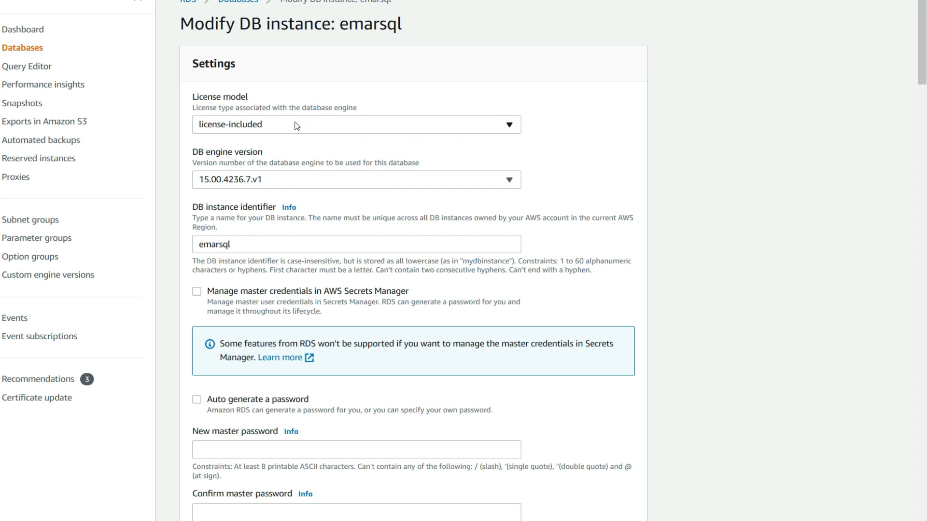
pyautogui.click(291, 180)
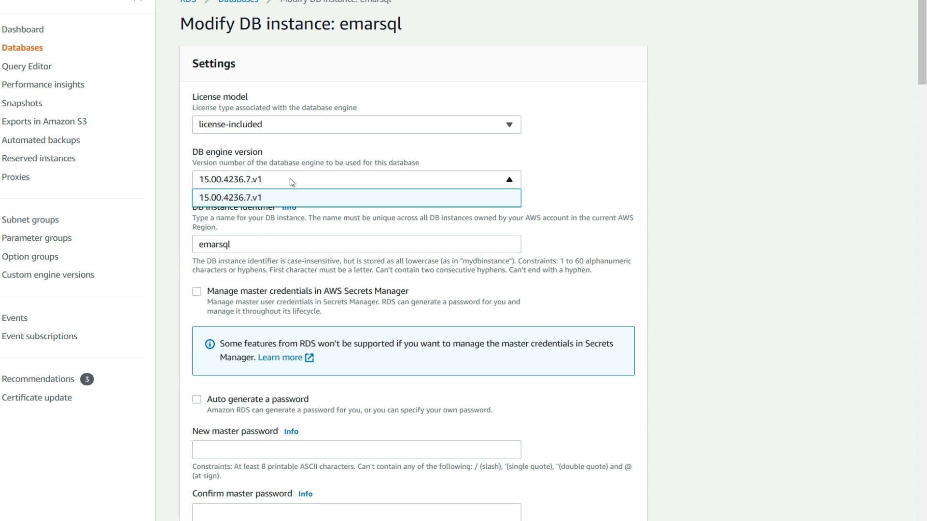
pyautogui.click(290, 180)
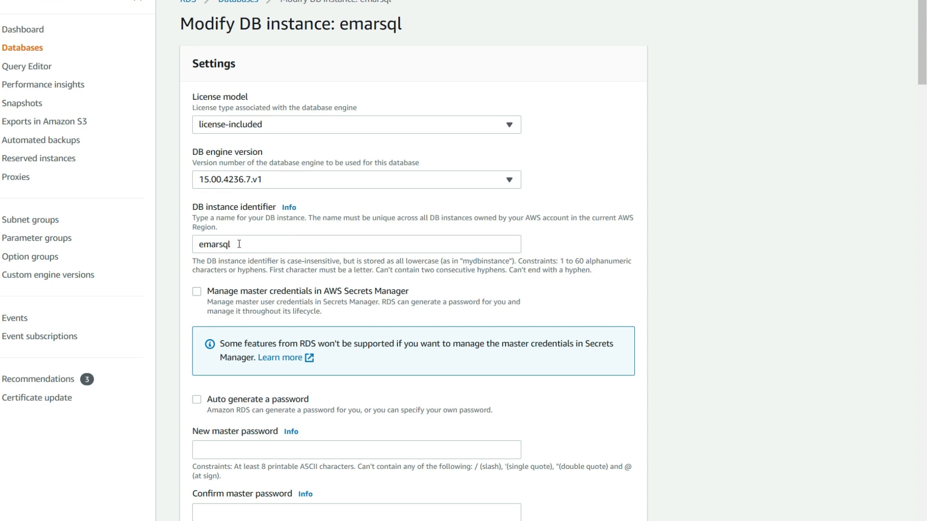
# Change the DB instance class to db.m5.large in the instance configuration.
pyautogui.scroll(-2, 234, 232)
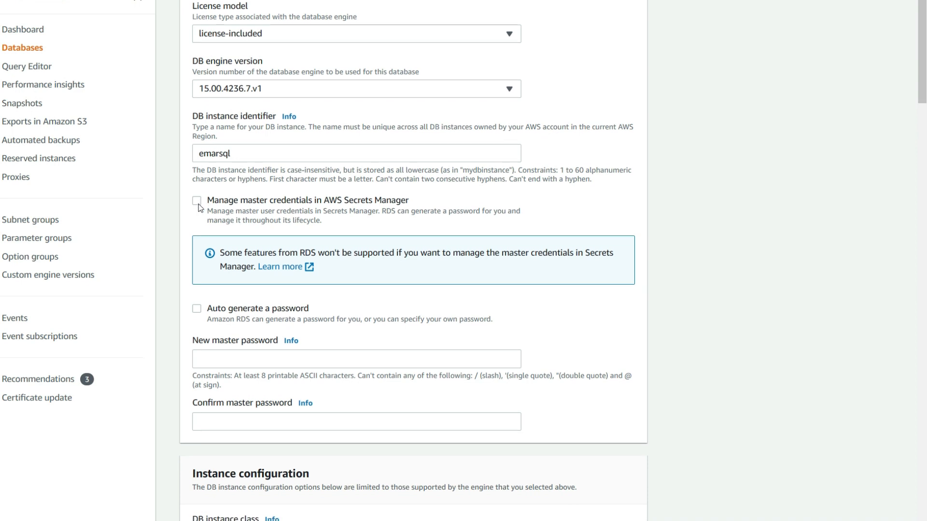
pyautogui.scroll(-4, 200, 206)
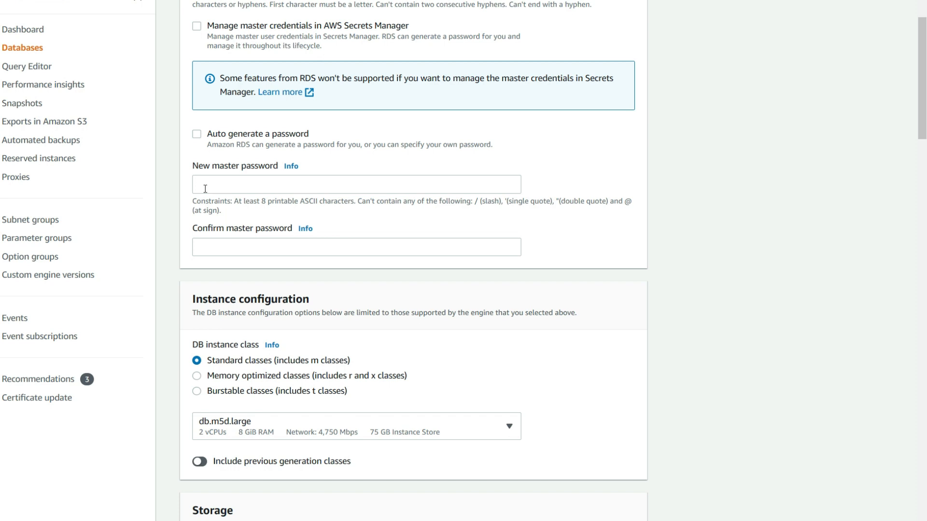
pyautogui.scroll(-4, 205, 188)
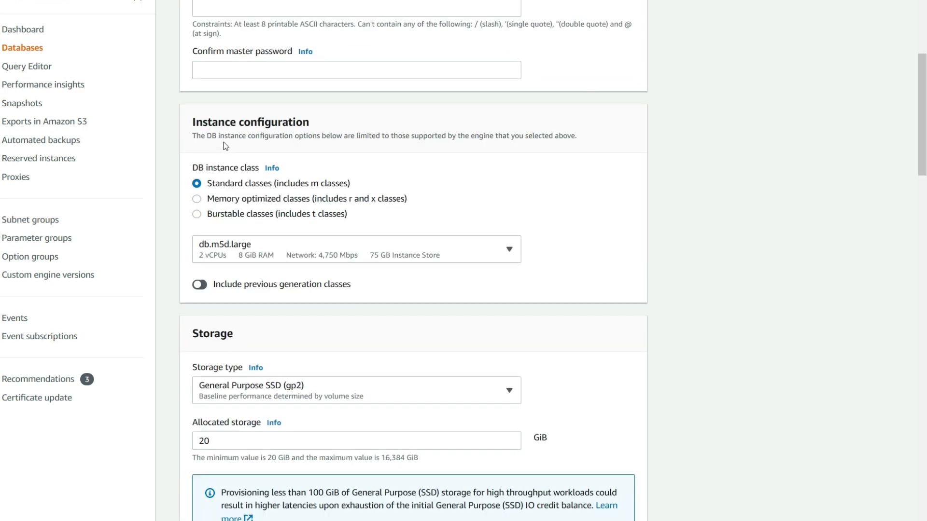
pyautogui.click(503, 252)
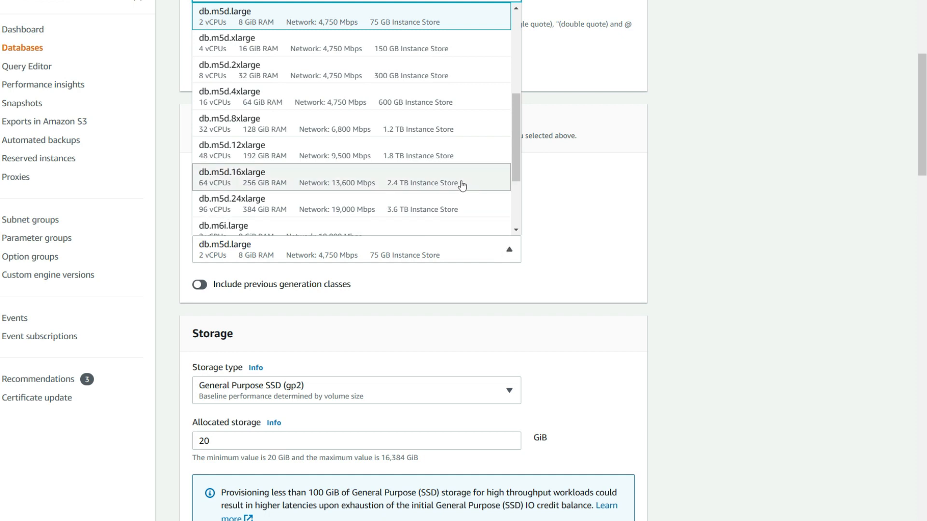
pyautogui.scroll(5, 295, 21)
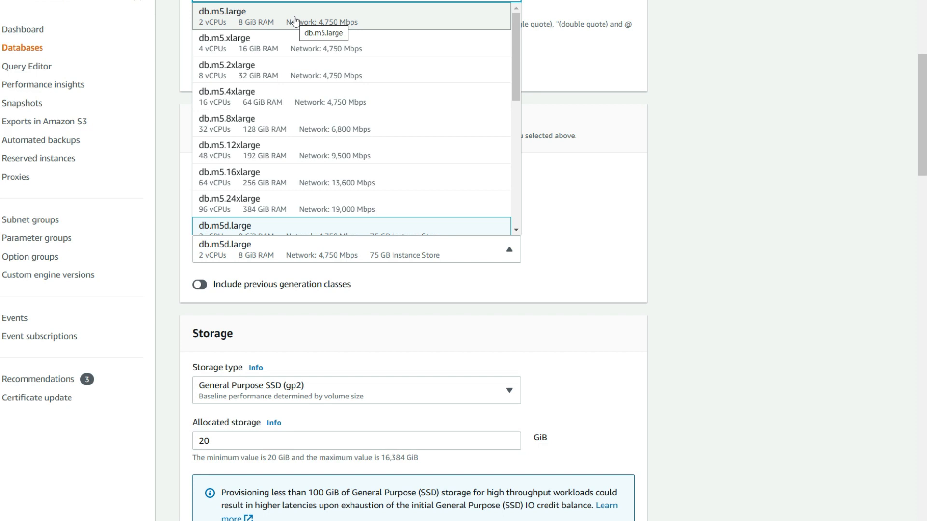
pyautogui.click(296, 21)
# Review the available storage types without changing them and enable storage autoscaling.
pyautogui.scroll(-3, 352, 236)
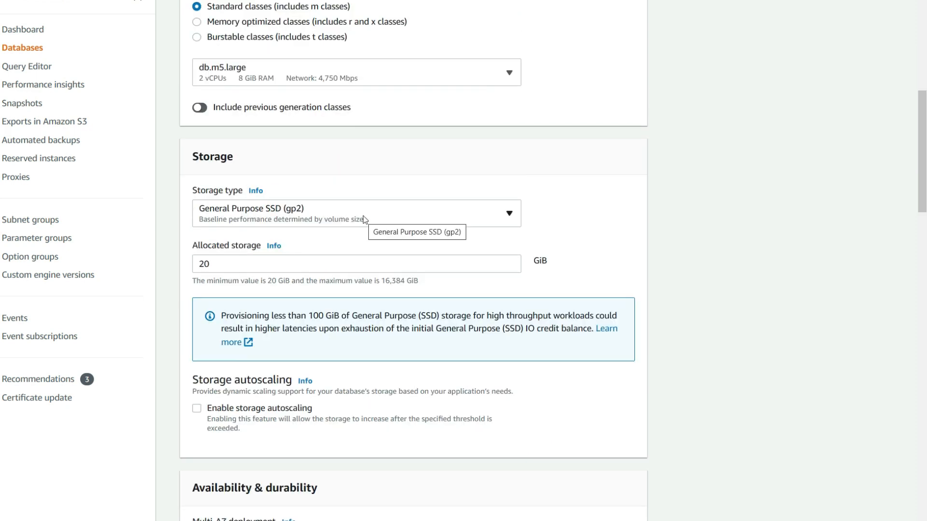
pyautogui.click(420, 214)
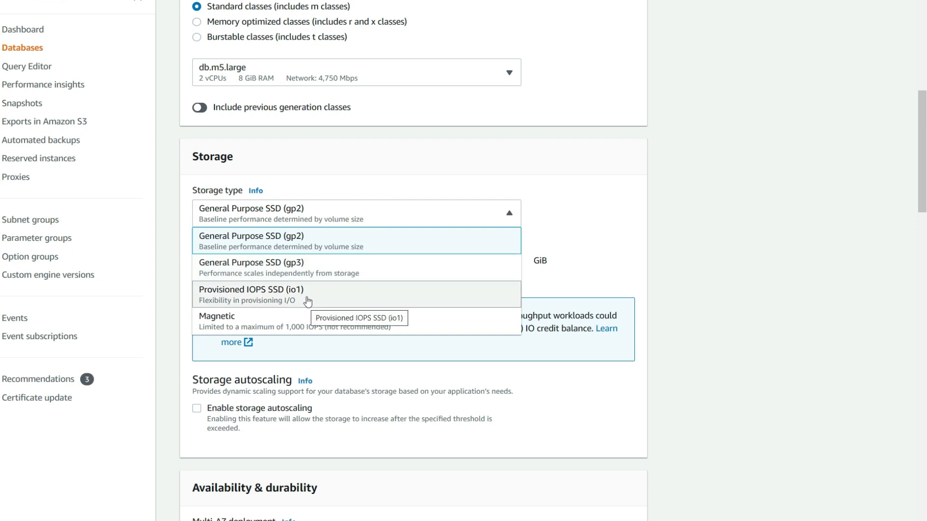
pyautogui.click(572, 283)
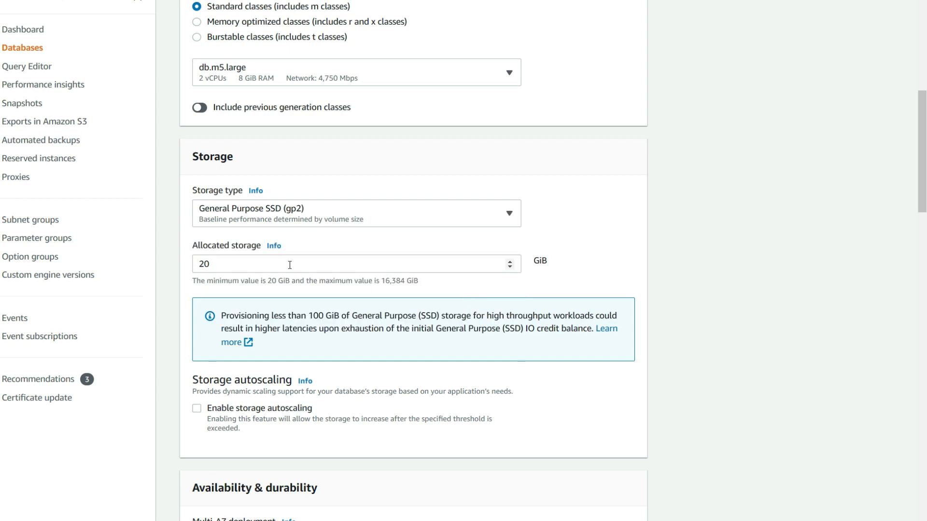
pyautogui.click(197, 409)
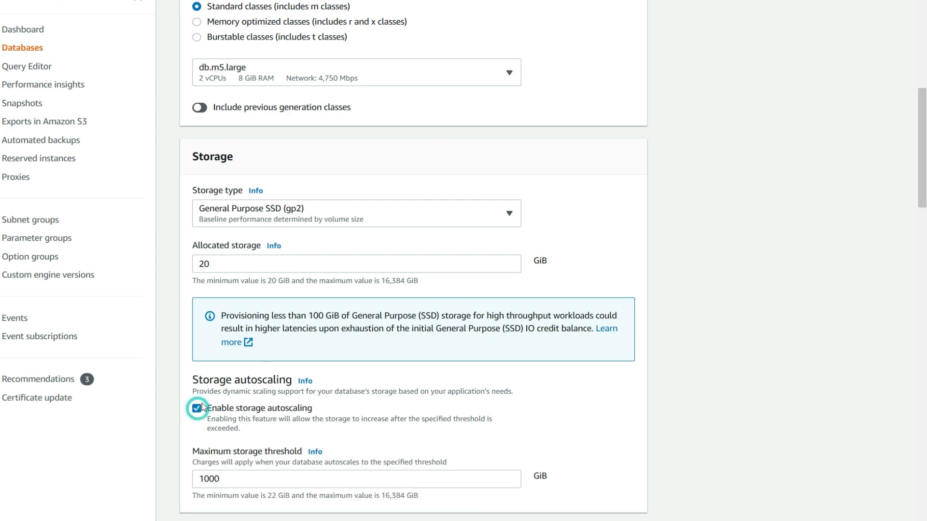
pyautogui.scroll(-2, 212, 401)
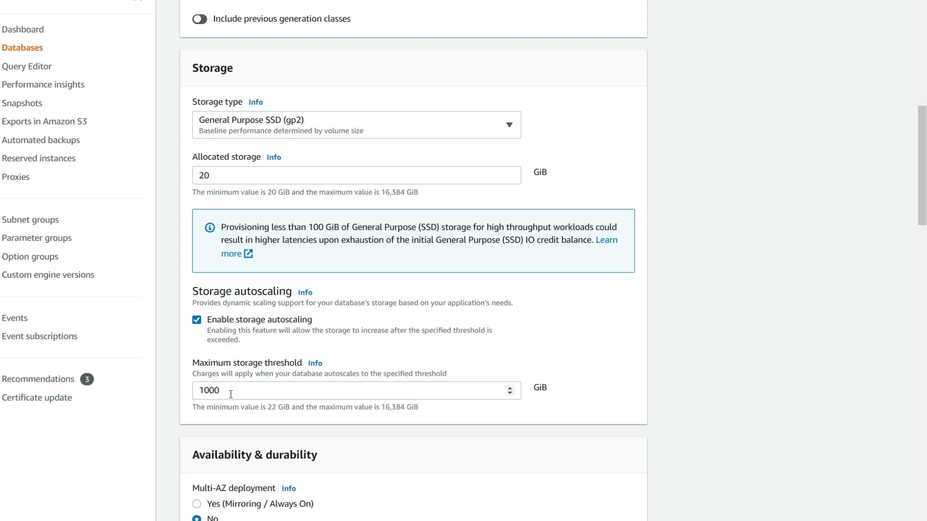
# Read the Multi-AZ deployment help, try the Yes (Mirroring / Always On) option and set it back to No.
pyautogui.scroll(-3, 218, 293)
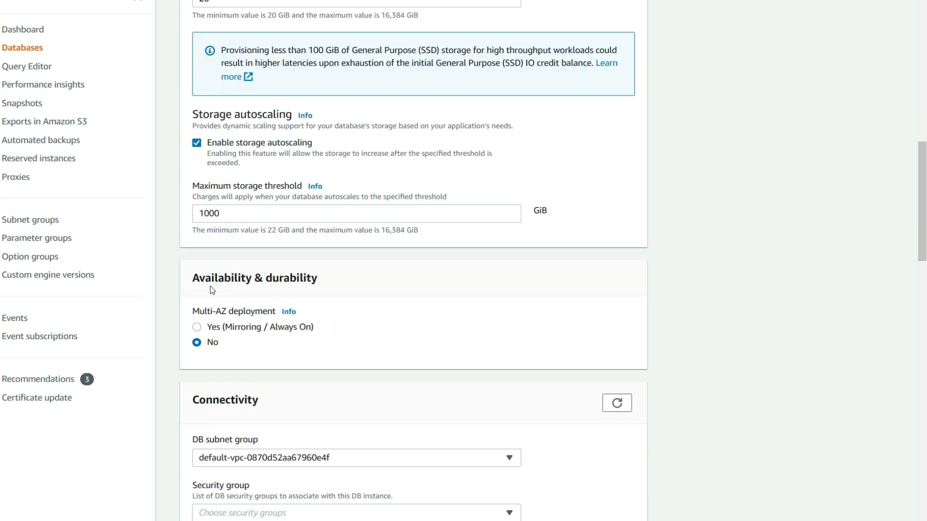
pyautogui.click(289, 311)
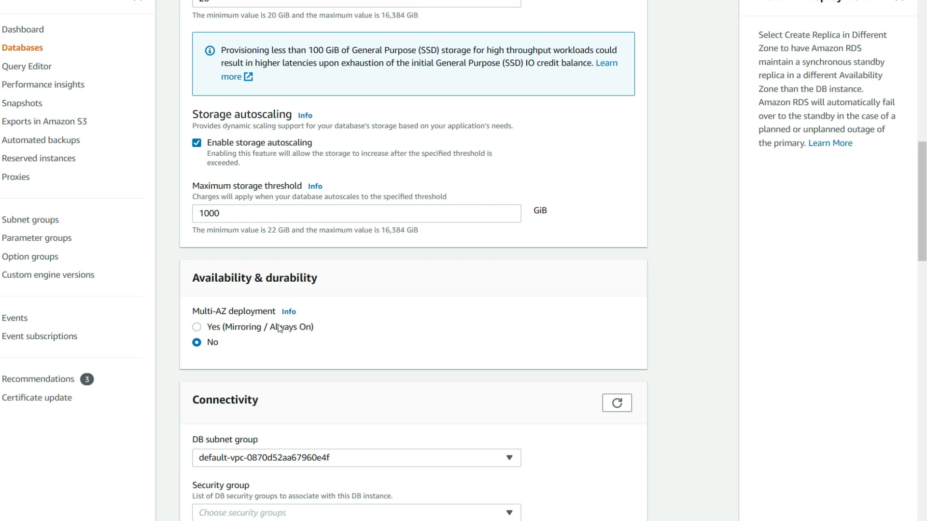
pyautogui.click(199, 326)
pyautogui.click(198, 342)
# Try to enable Microsoft SQL Server Windows authentication with a new directory, and return to the emarsql modification form.
pyautogui.scroll(-5, 197, 330)
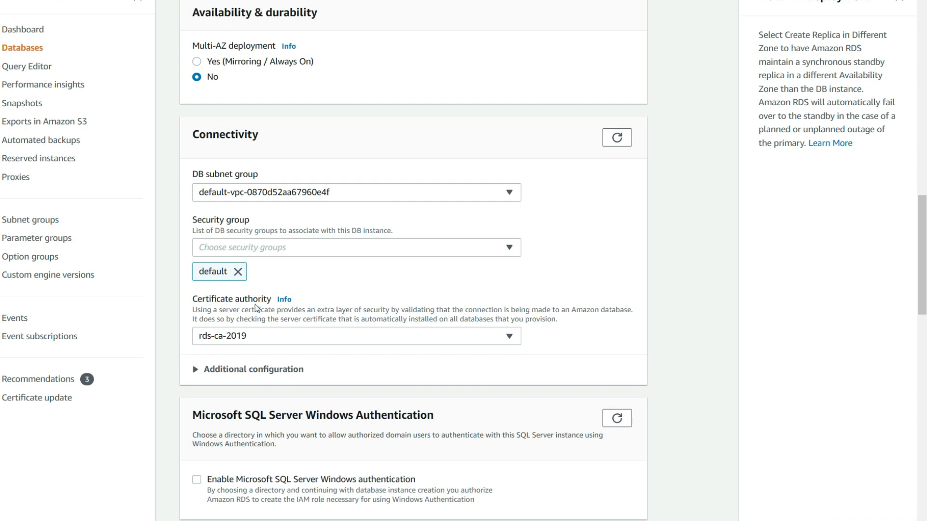
pyautogui.scroll(-4, 245, 305)
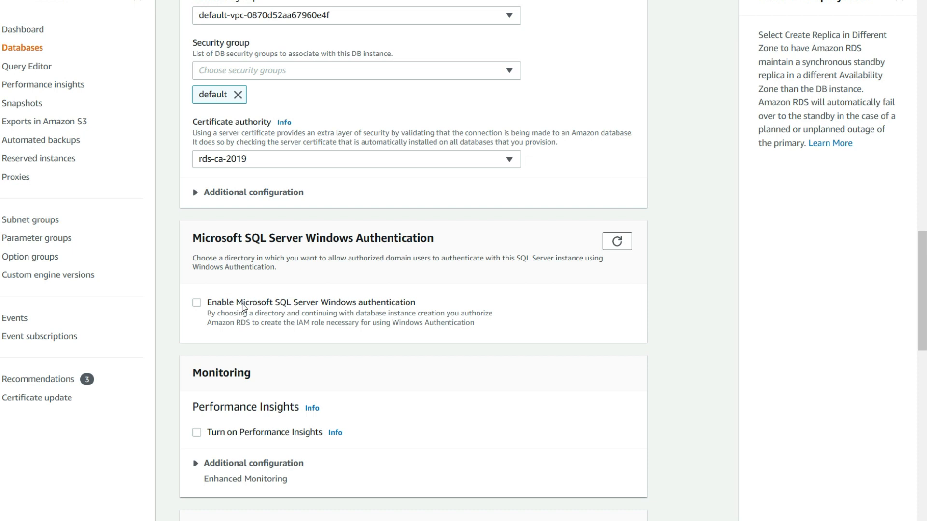
pyautogui.click(197, 303)
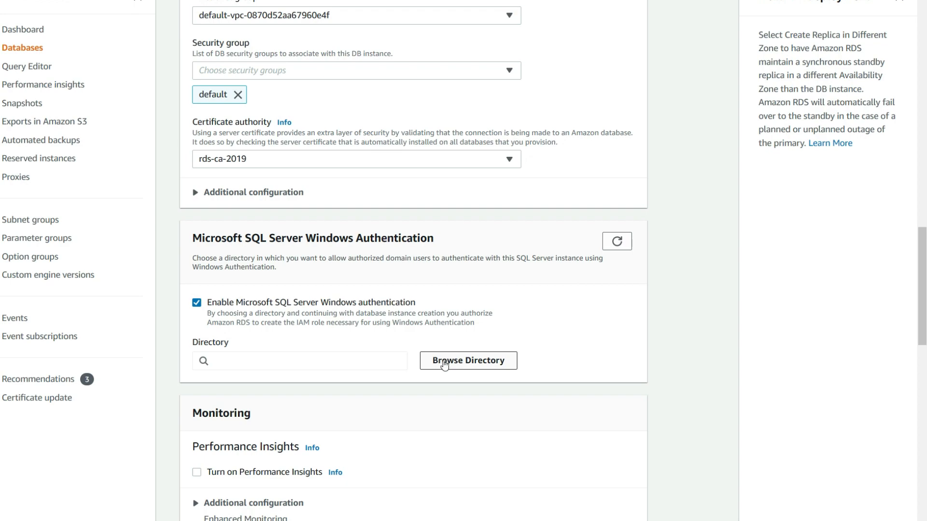
pyautogui.click(445, 361)
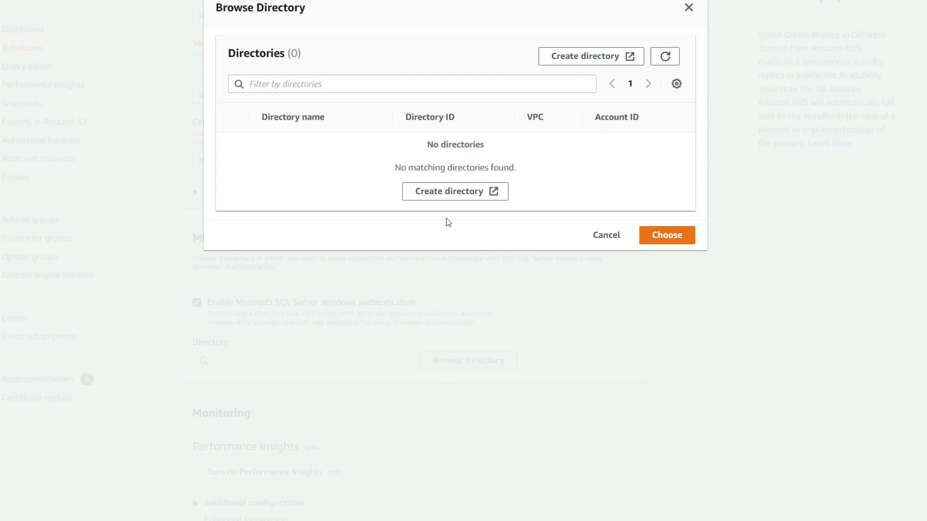
pyautogui.click(441, 192)
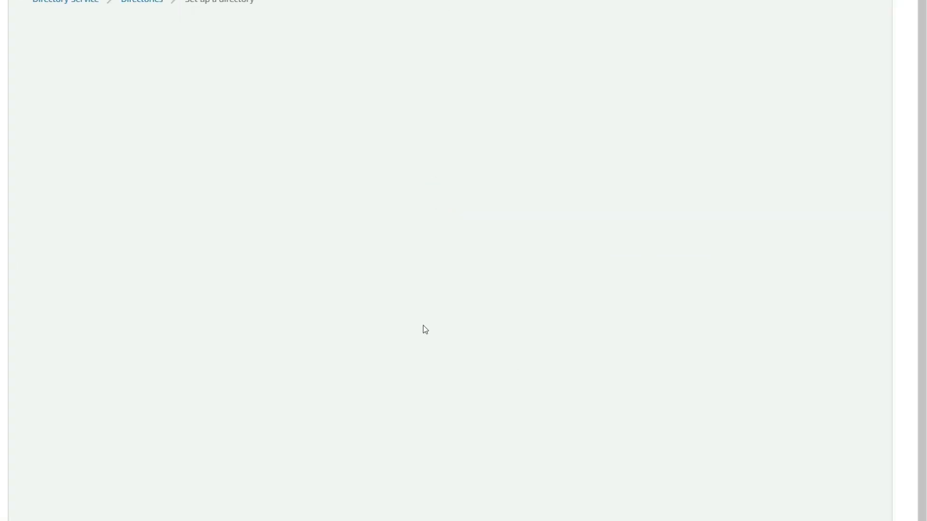
pyautogui.click(678, 289)
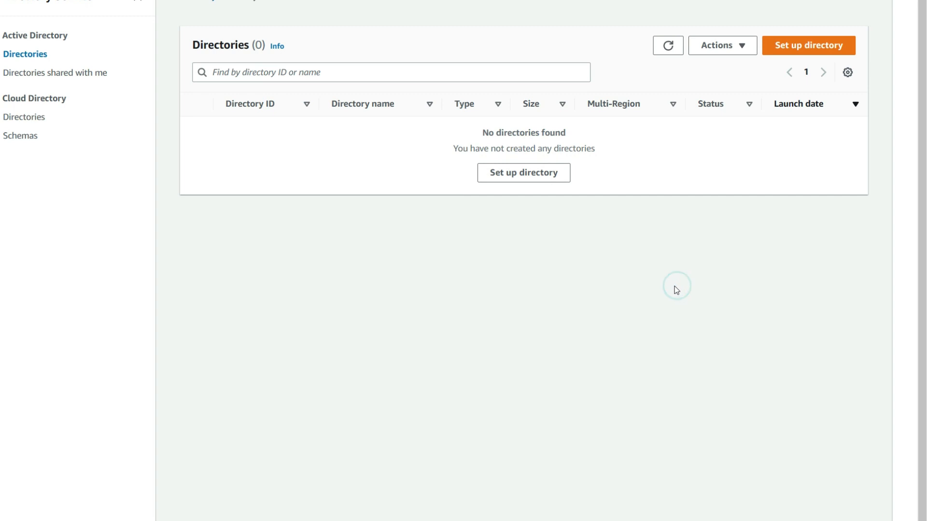
pyautogui.click(139, 4)
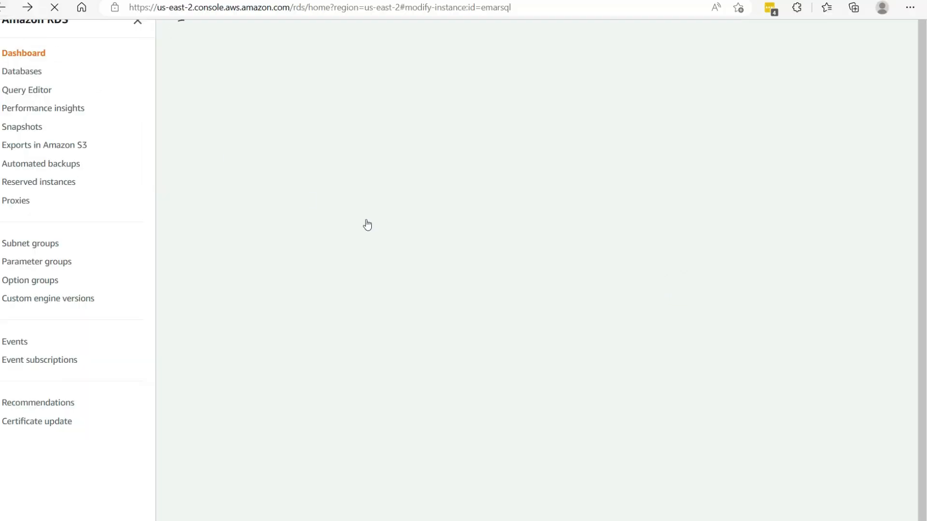
# Examine the monitoring, database options, backup, log export, maintenance and deletion protection settings of the emarsql instance.
pyautogui.scroll(-7, 350, 173)
pyautogui.scroll(-15, 352, 150)
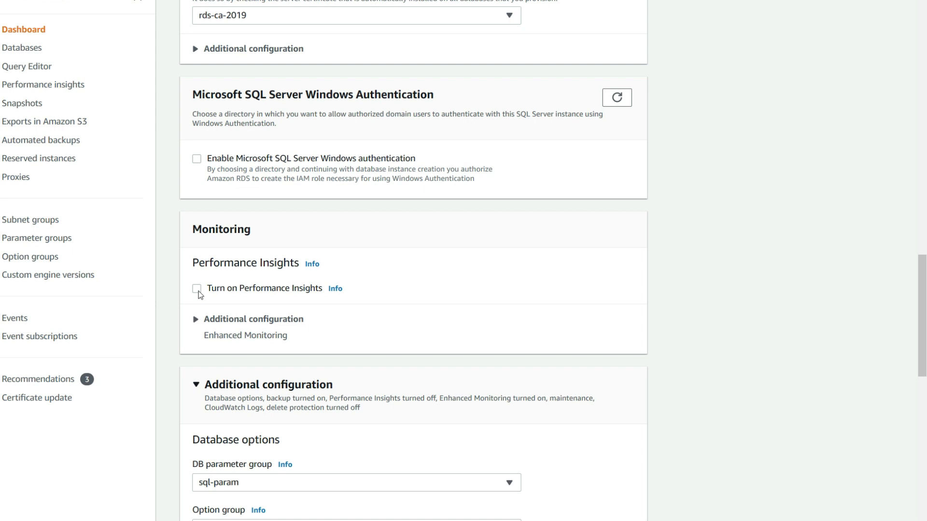
pyautogui.scroll(-4, 232, 318)
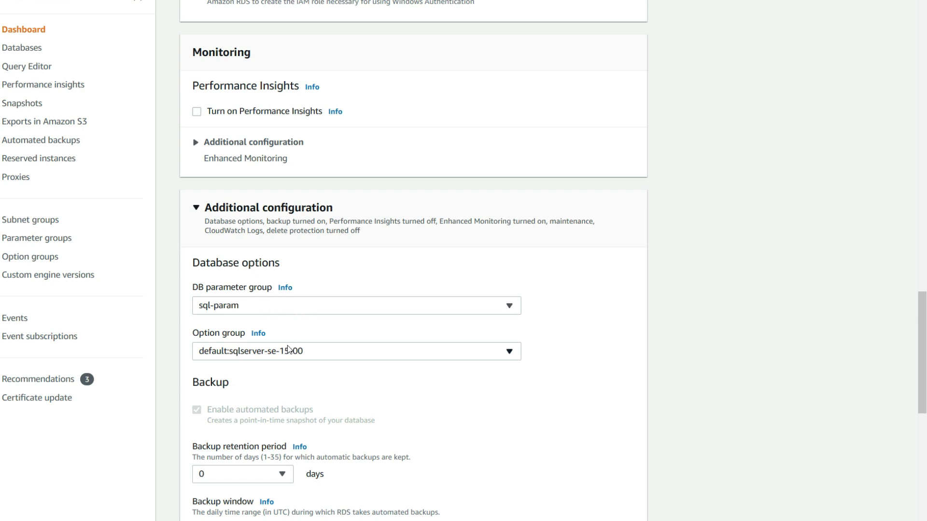
pyautogui.scroll(-2, 288, 346)
pyautogui.scroll(-4, 288, 345)
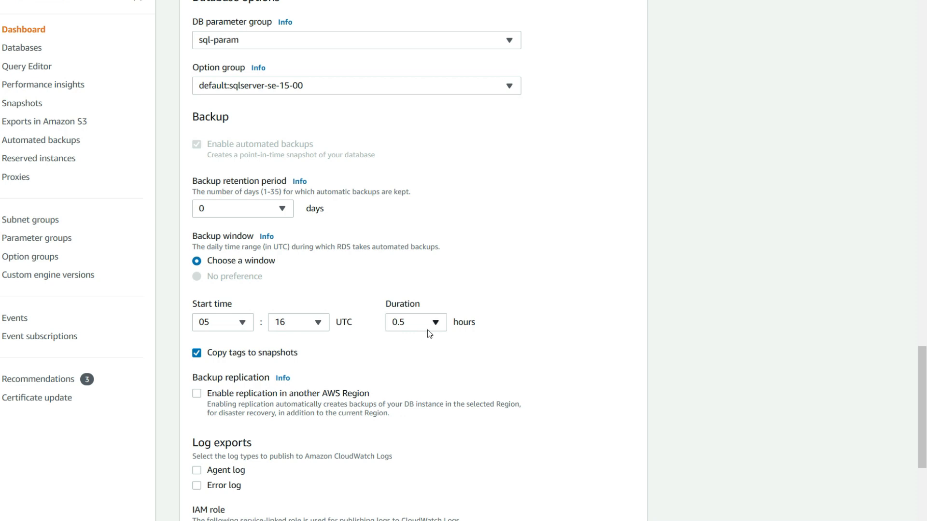
pyautogui.scroll(-2, 427, 334)
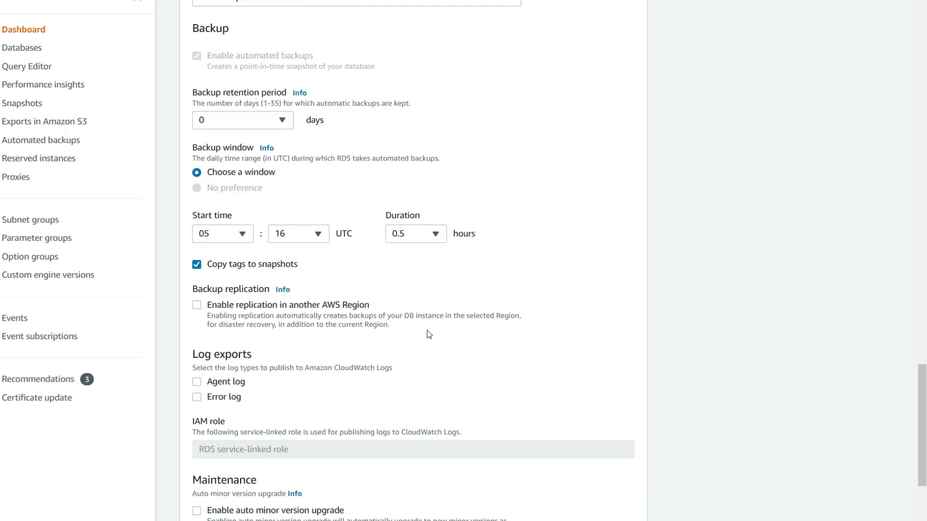
pyautogui.scroll(-4, 429, 334)
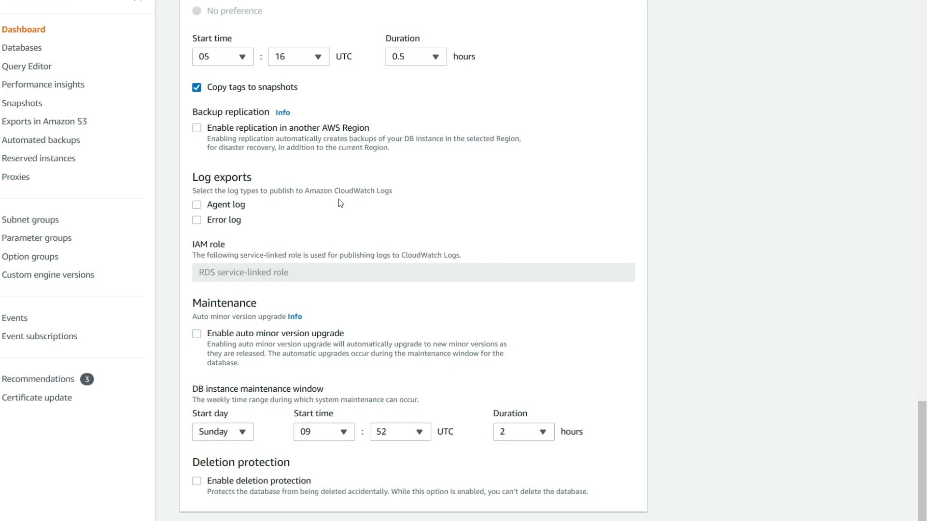
pyautogui.scroll(-1, 231, 290)
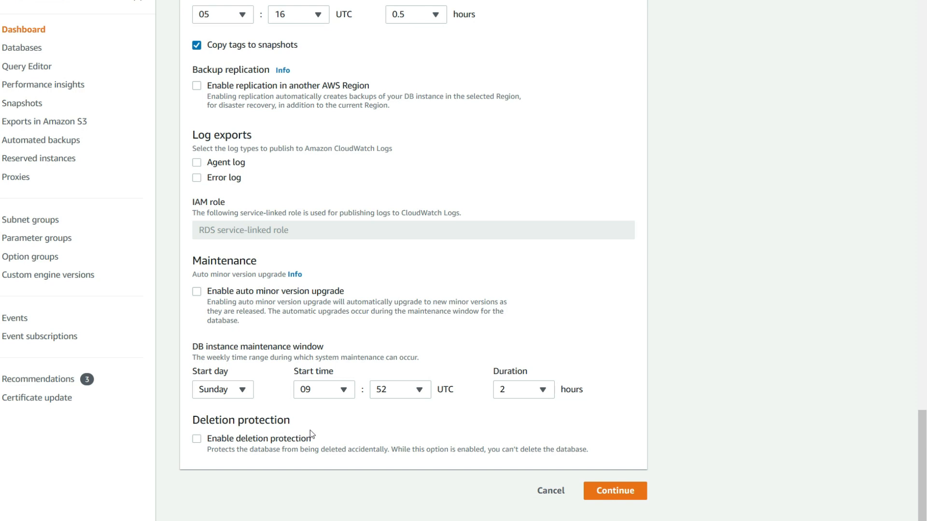
# Set the maintenance window to start on Saturday with a duration of 8 hours, and submit the modification for the next scheduled maintenance window.
pyautogui.click(240, 388)
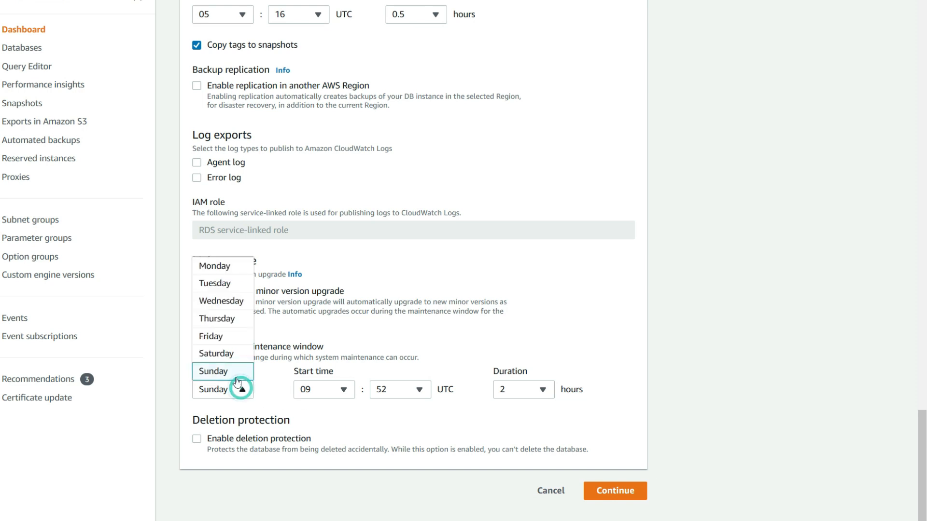
pyautogui.press('Up')
pyautogui.press('Return')
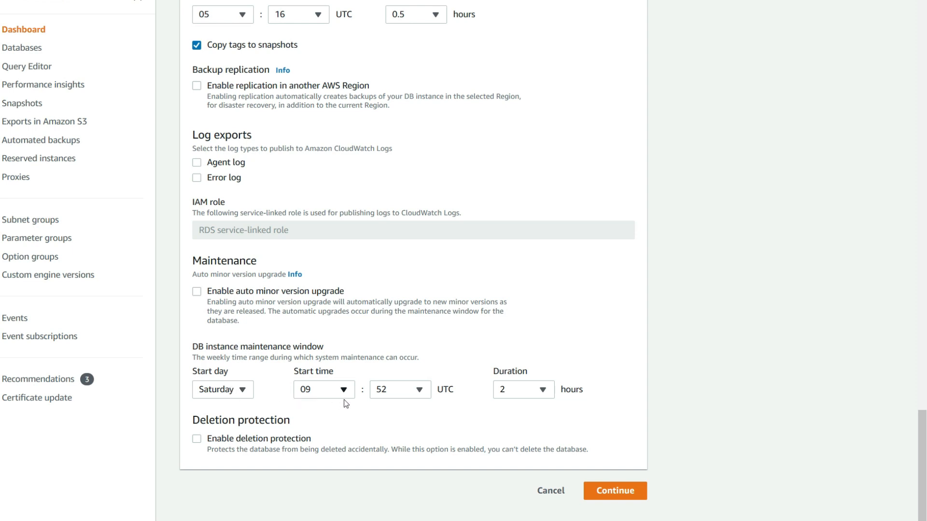
pyautogui.click(537, 391)
pyautogui.click(508, 256)
pyautogui.click(610, 491)
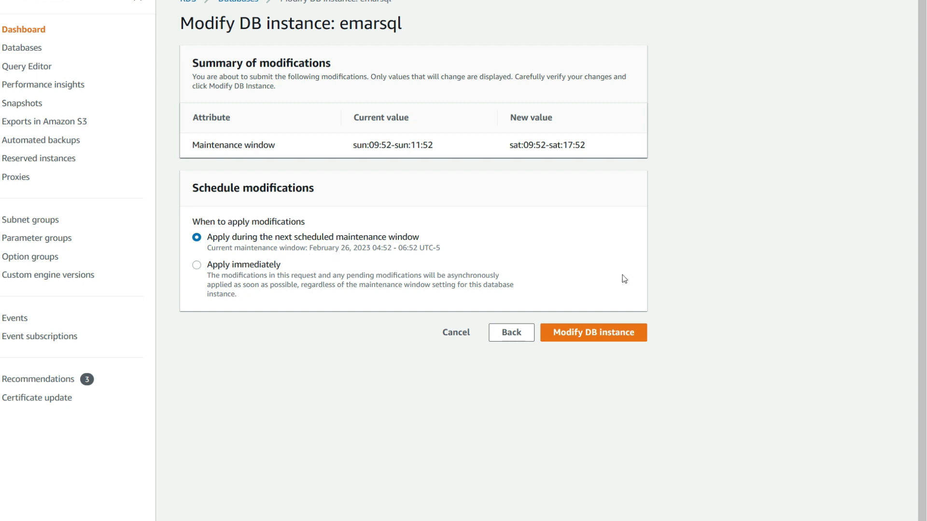
pyautogui.click(582, 333)
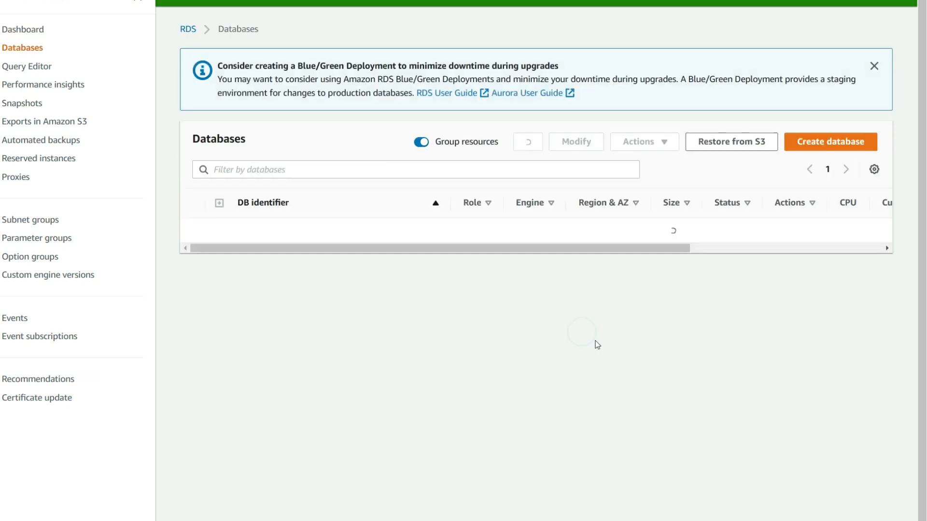